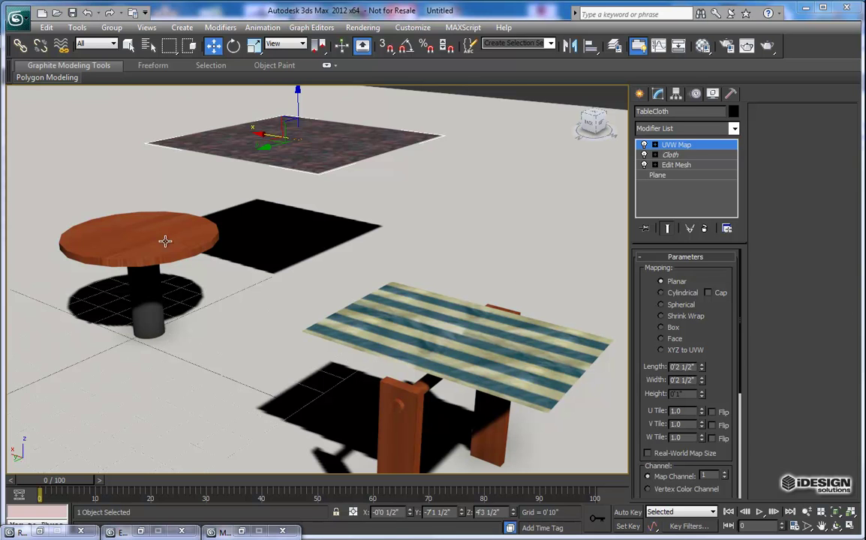
Move the patterned TableCloth plane forward and to the right, then select the striped cloth
left_click_drag(352, 148, 292, 205)
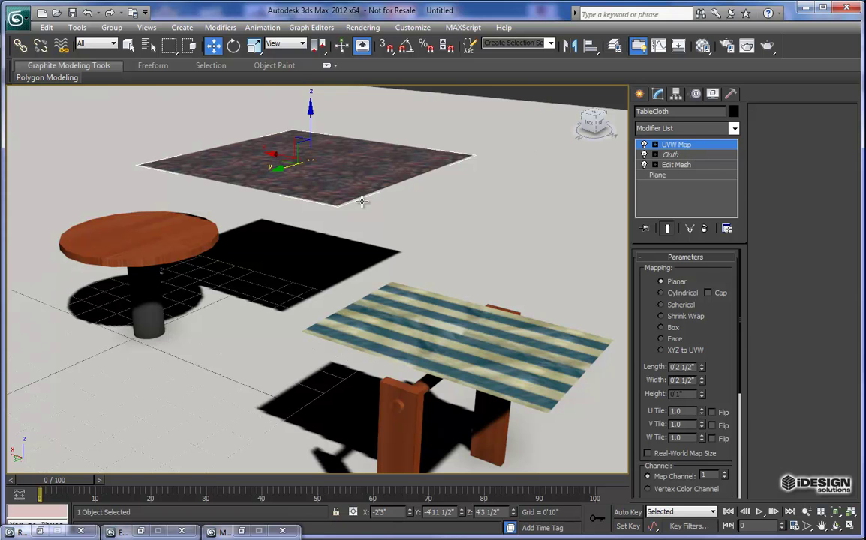
middle_click_drag(457, 346, 417, 274)
left_click(360, 308)
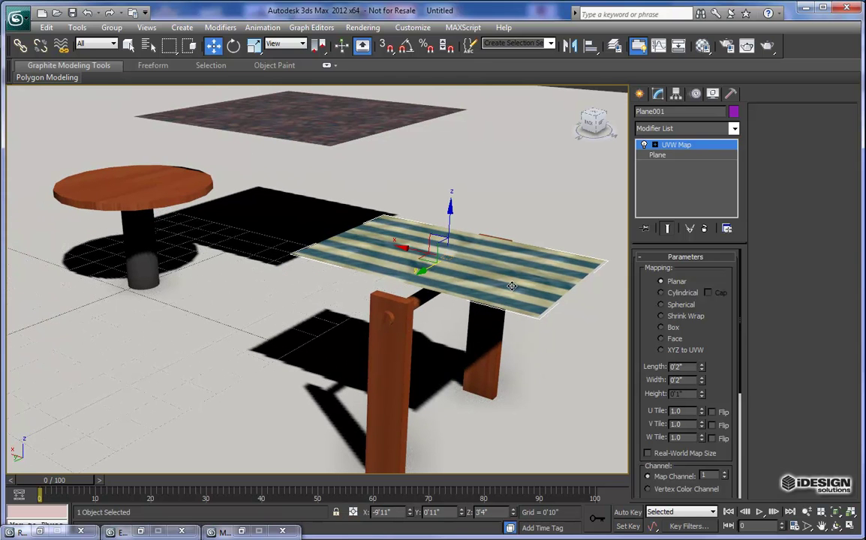
middle_click_drag(390, 267, 346, 261)
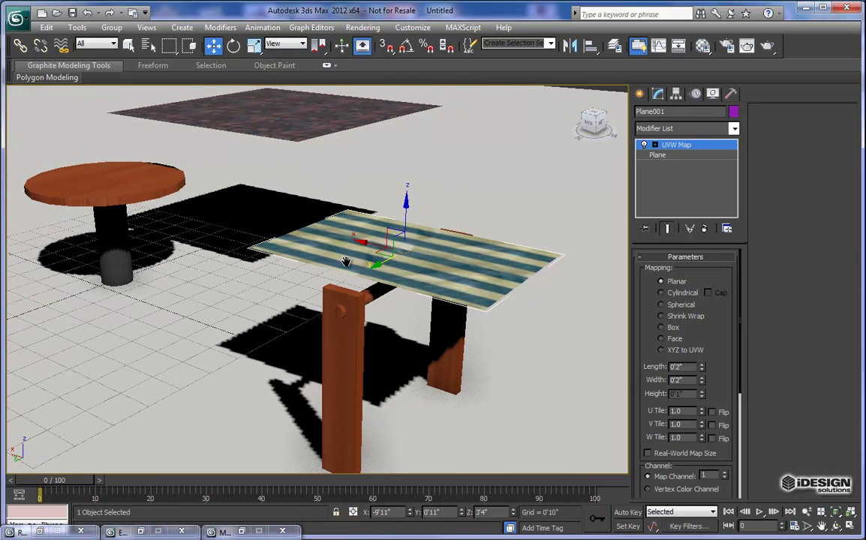
middle_click_drag(380, 298, 315, 269)
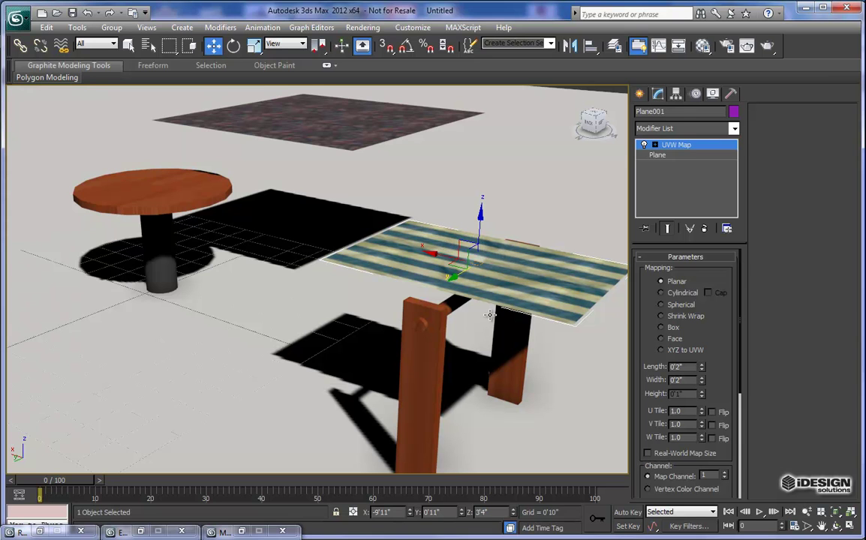
middle_click_drag(522, 321, 504, 302)
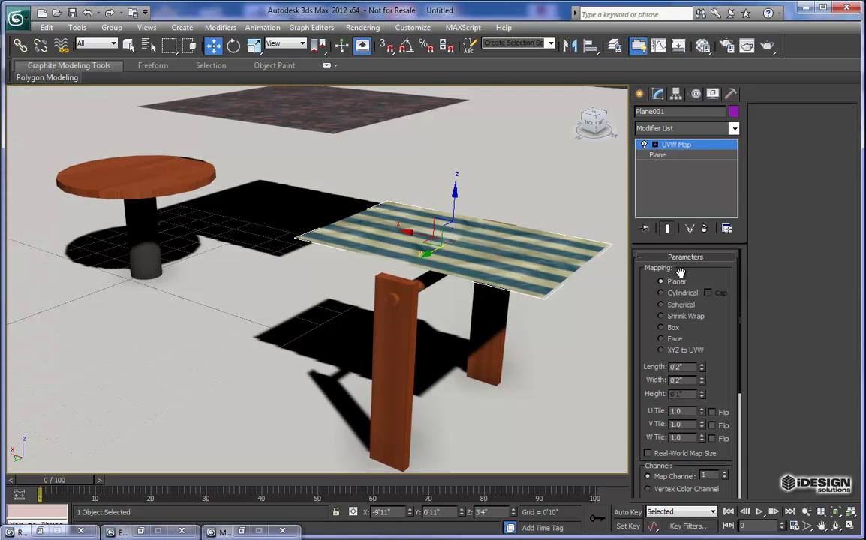
left_click(658, 155)
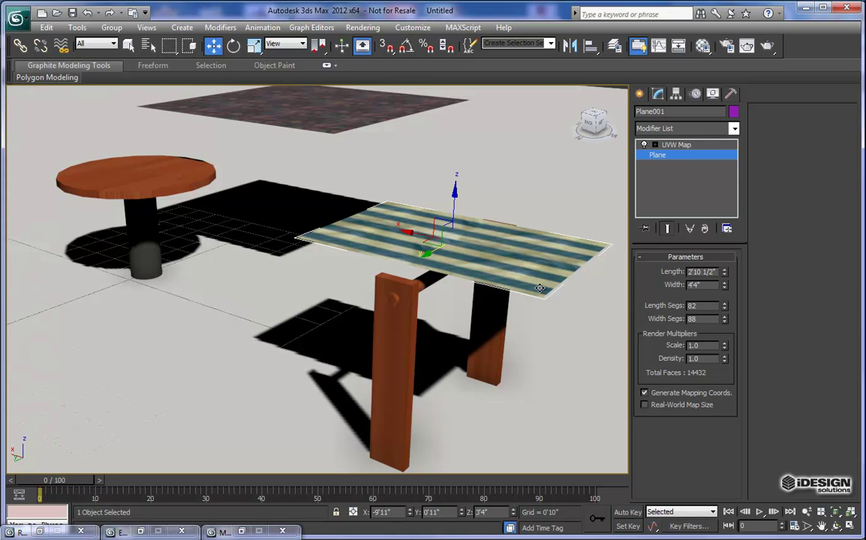
middle_click_drag(559, 264, 525, 269)
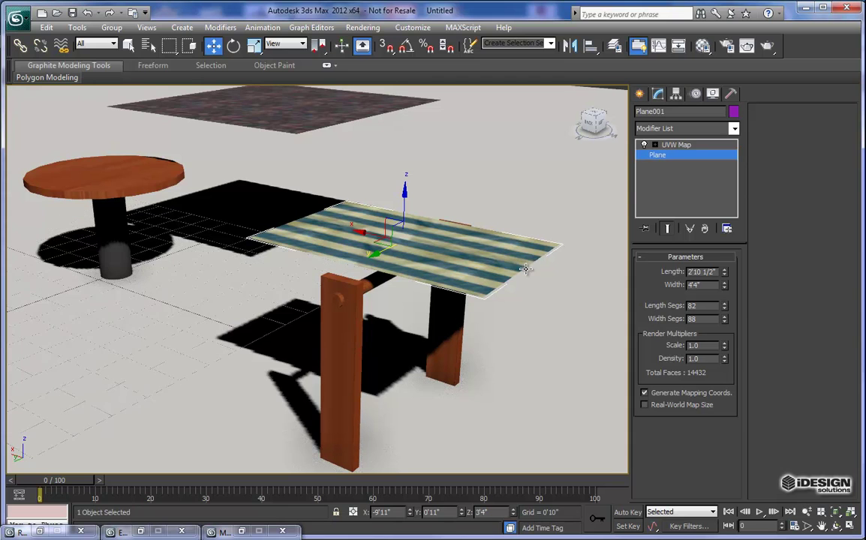
left_click(677, 146)
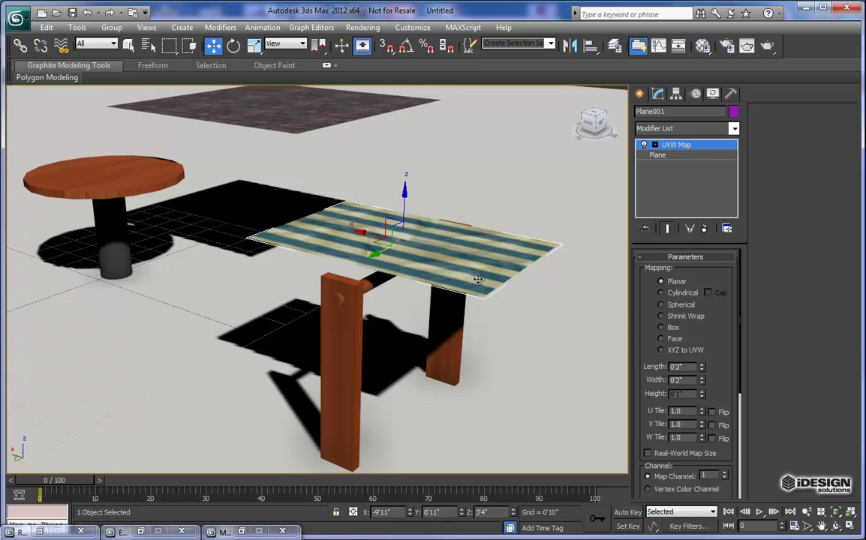
left_click(734, 131)
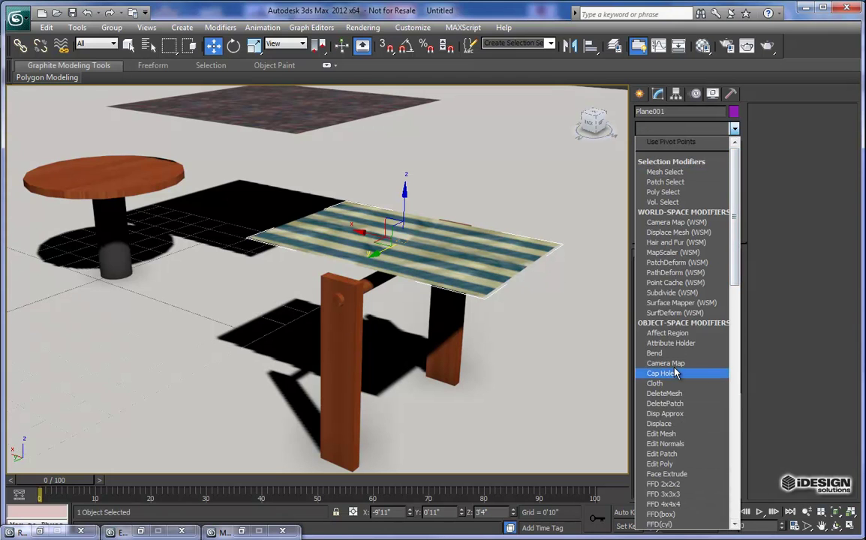
Stack Edit Mesh and then Cloth modifiers on the striped cloth Plane001
left_click(670, 434)
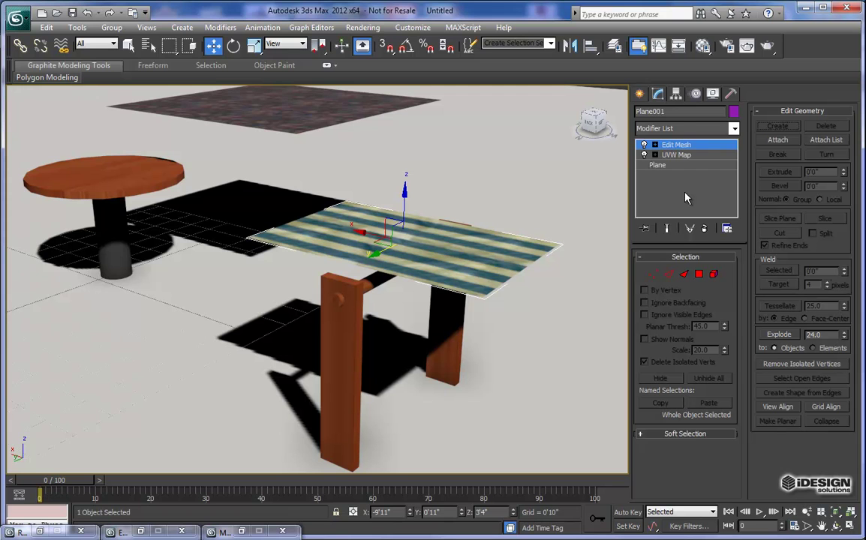
left_click(733, 128)
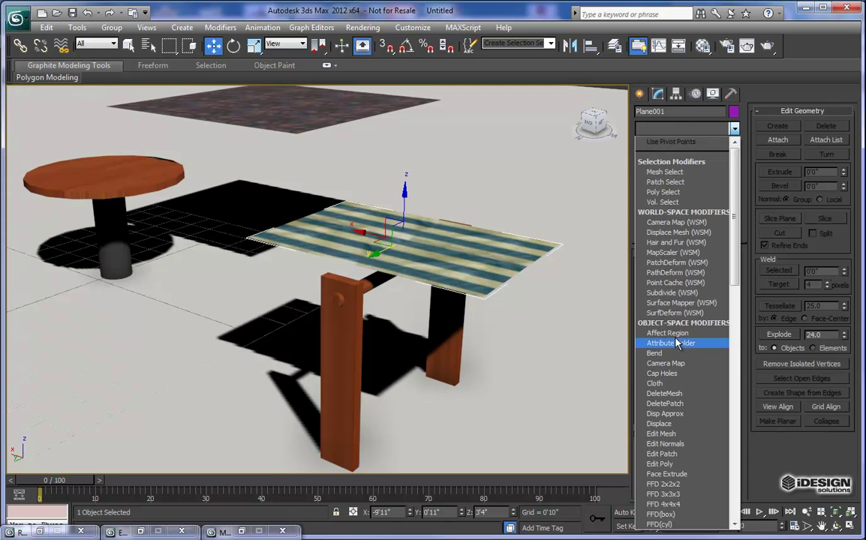
left_click(655, 383)
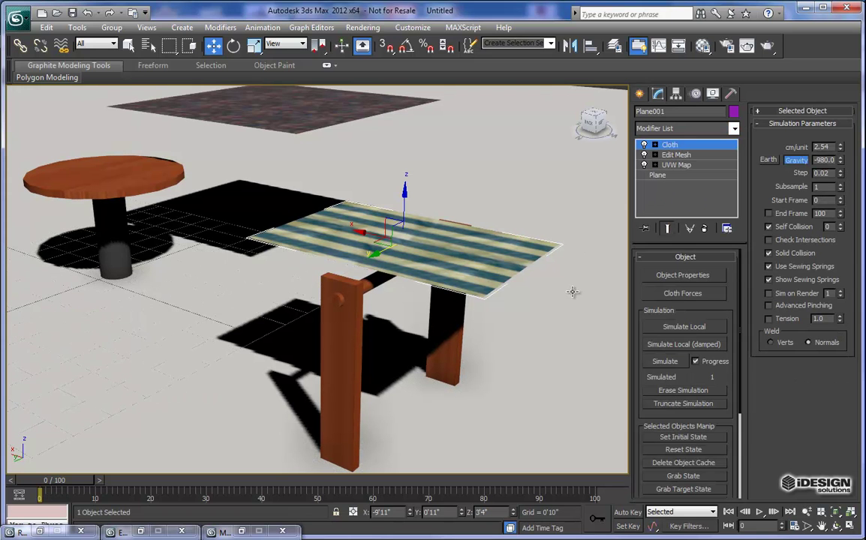
middle_click_drag(519, 283, 553, 268)
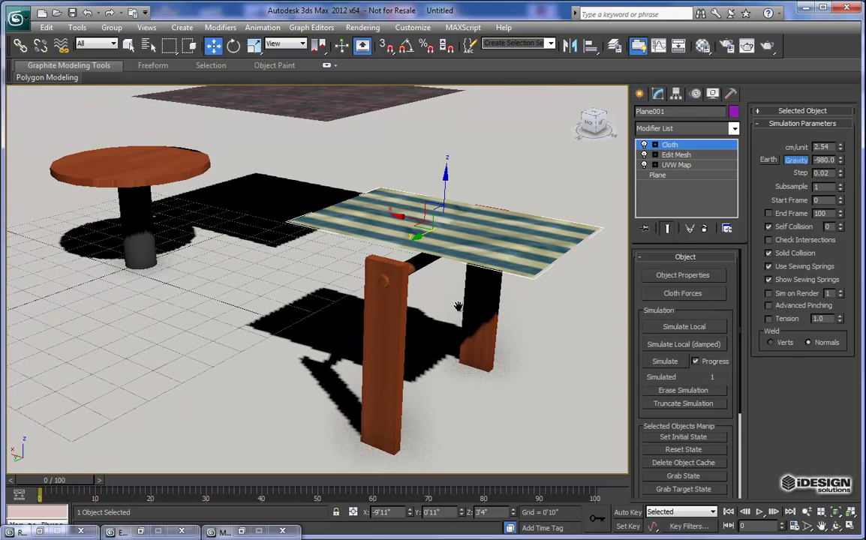
left_click(538, 333)
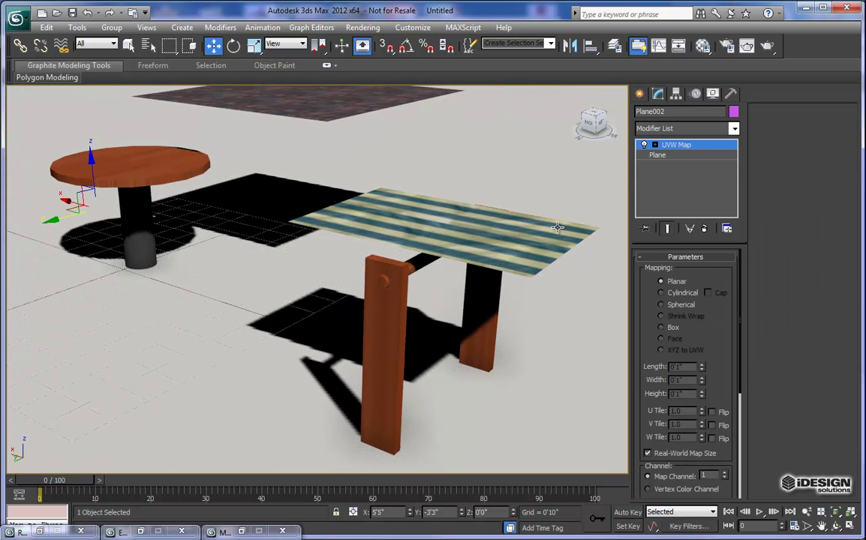
Select the TableCloth plane, choose its Cloth modifier and open Object Properties
middle_click_drag(490, 303, 387, 300)
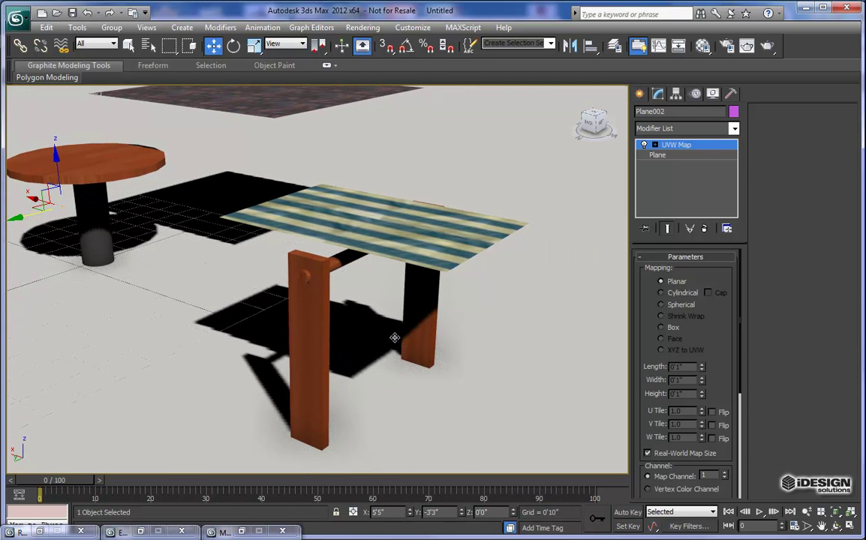
middle_click_drag(321, 286, 384, 290)
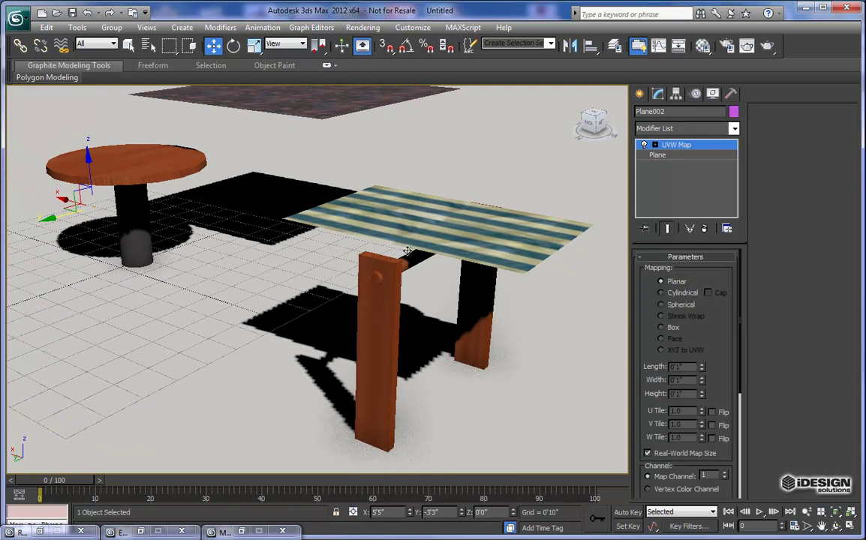
middle_click_drag(296, 218, 313, 228)
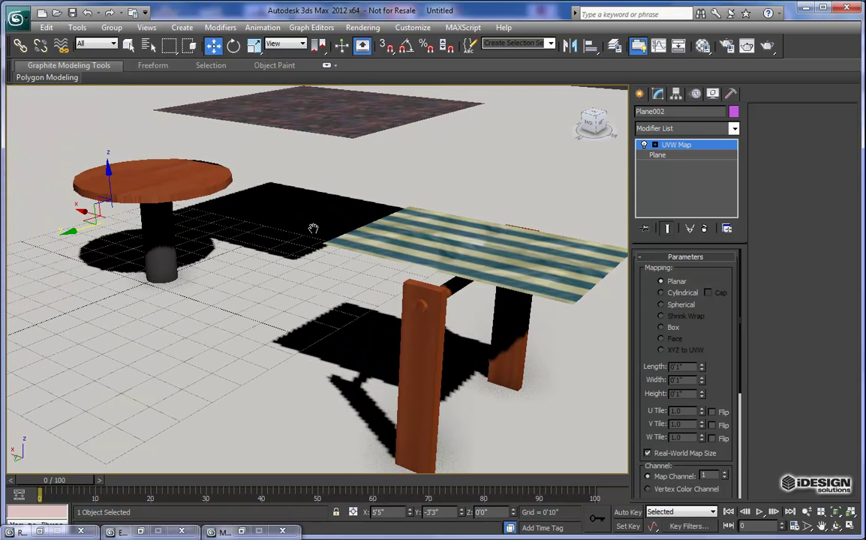
left_click(298, 119)
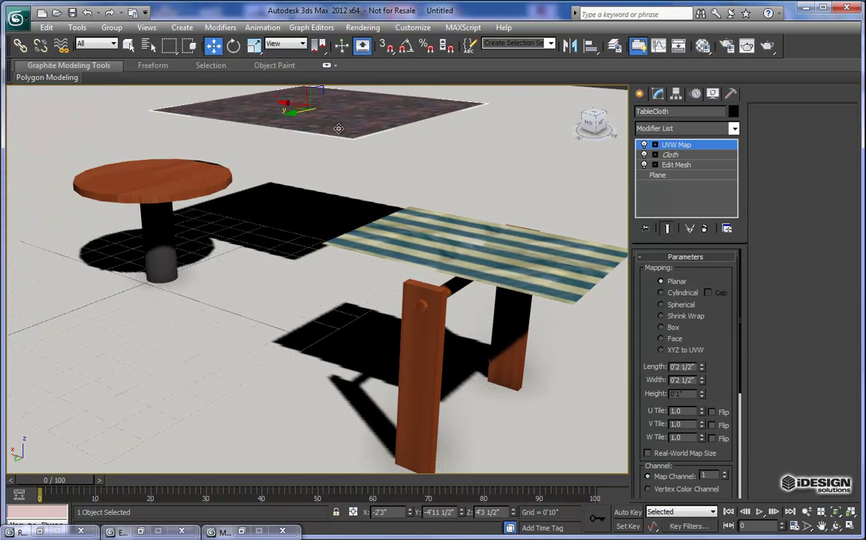
left_click(655, 155)
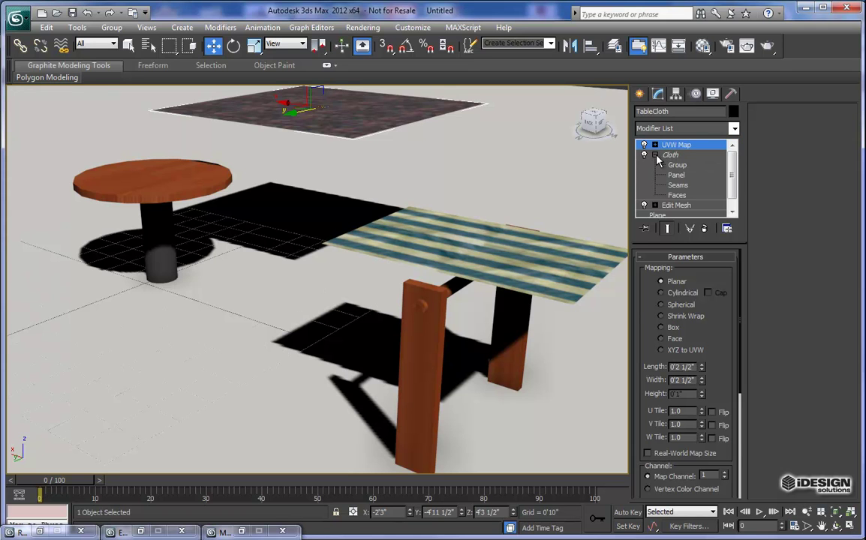
left_click(655, 155)
left_click(670, 154)
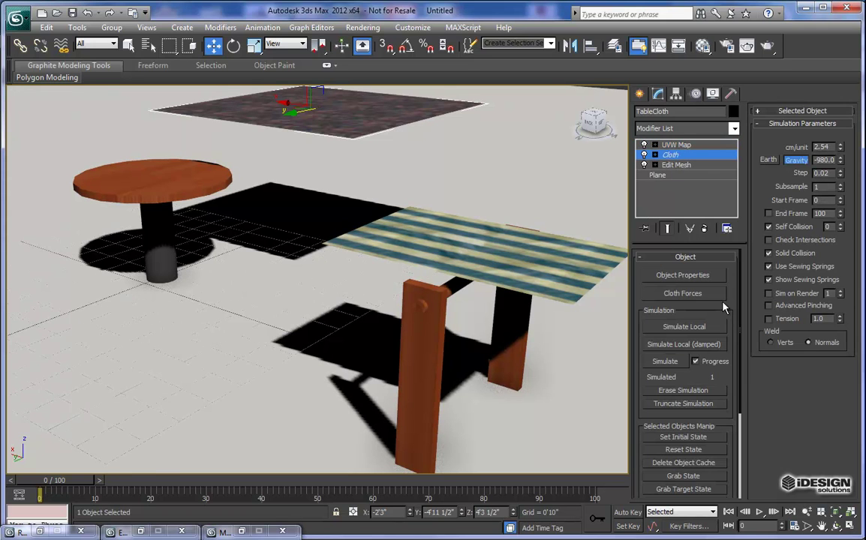
left_click(674, 276)
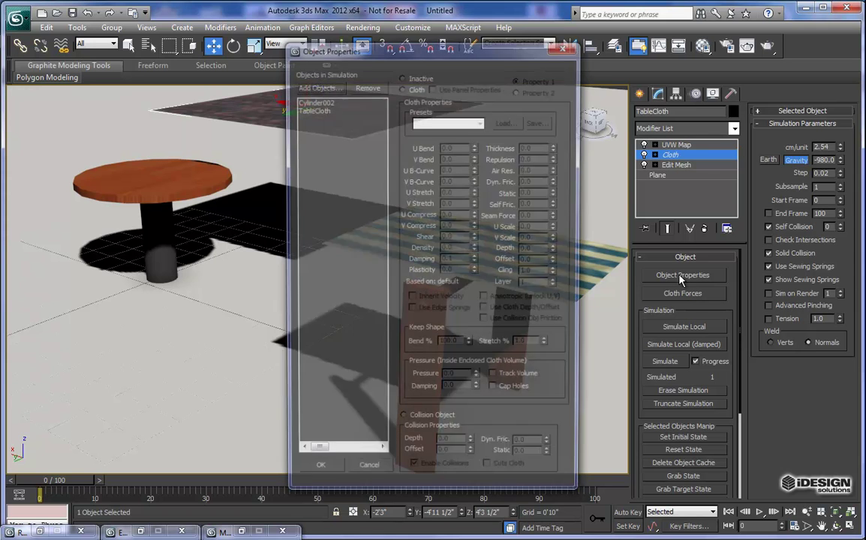
Keep Cylinder002 as a collision object and give TableCloth the Satin fabric preset
left_click(315, 101)
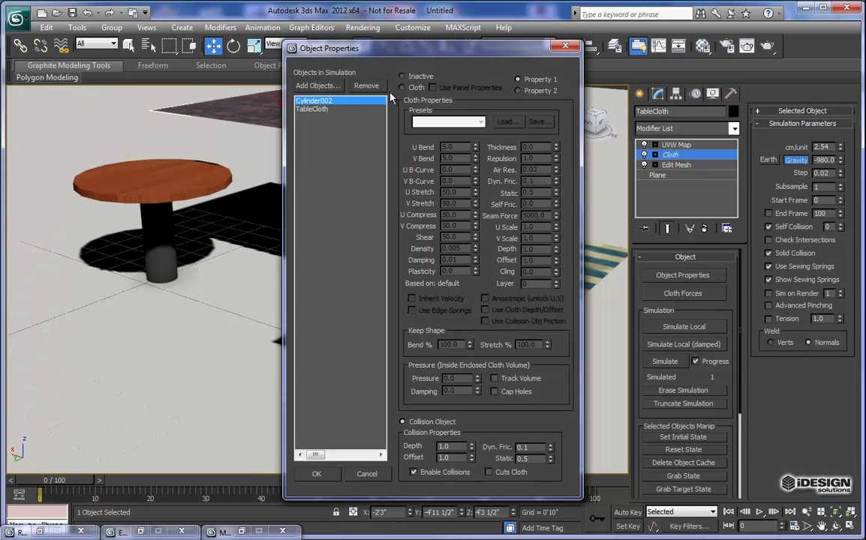
left_click(322, 109)
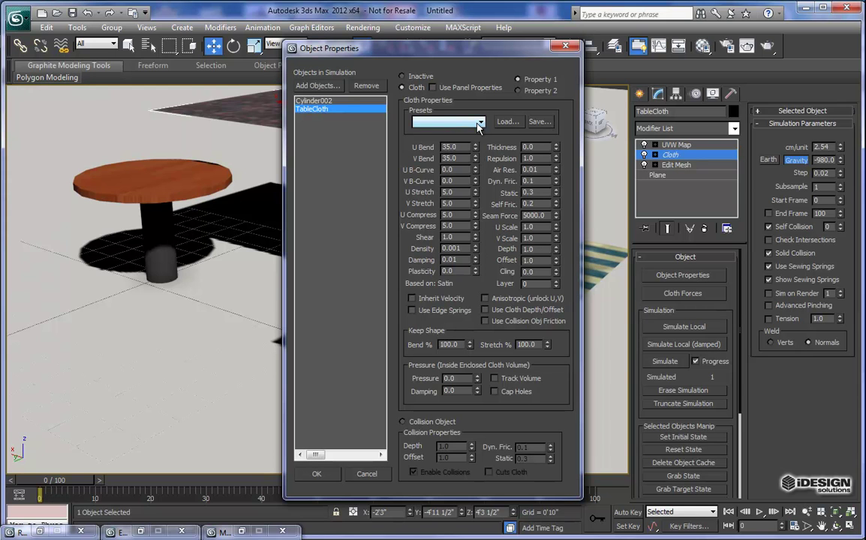
left_click(447, 121)
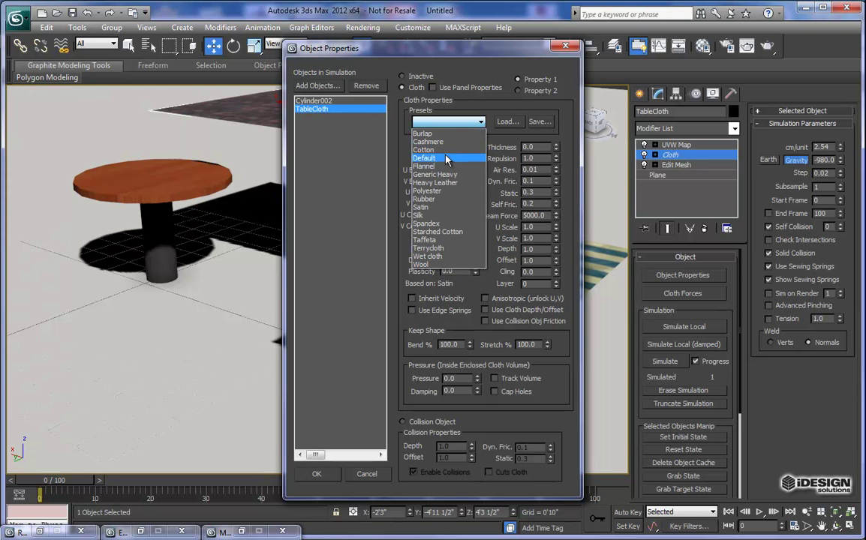
left_click(424, 207)
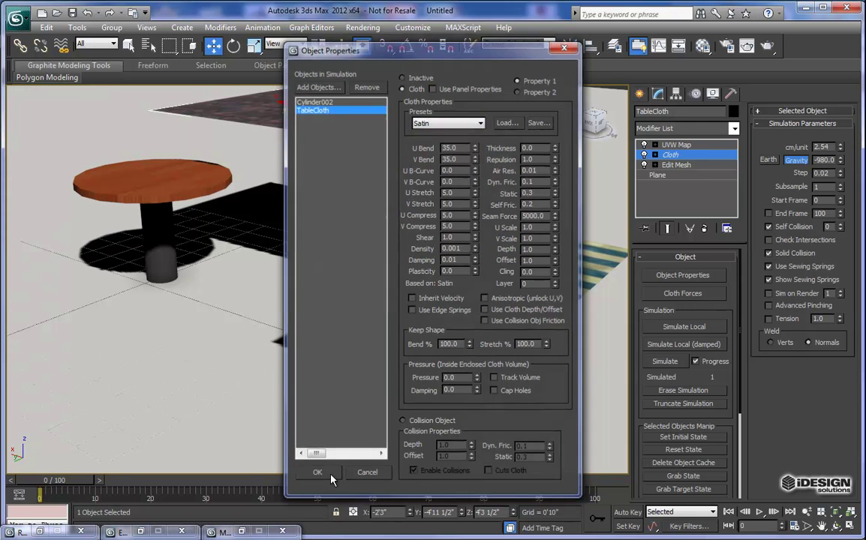
left_click(316, 474)
middle_click_drag(394, 329, 378, 319)
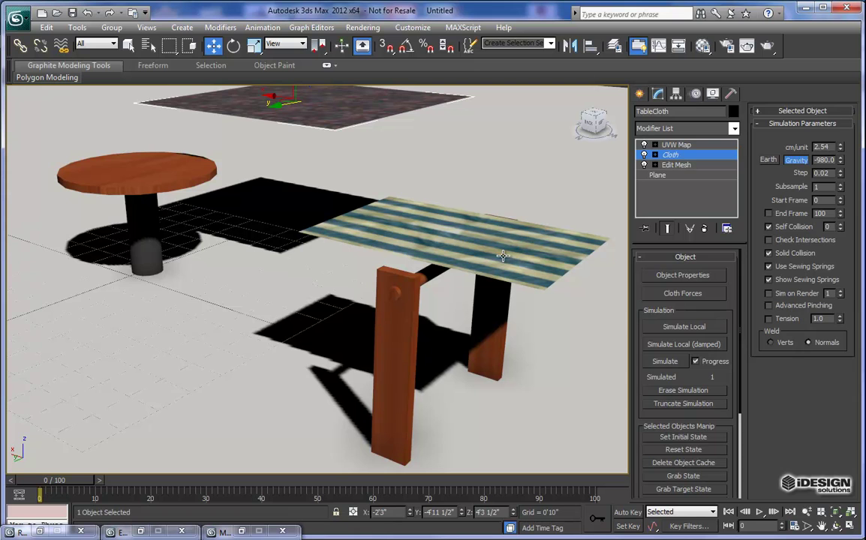
left_click(497, 231)
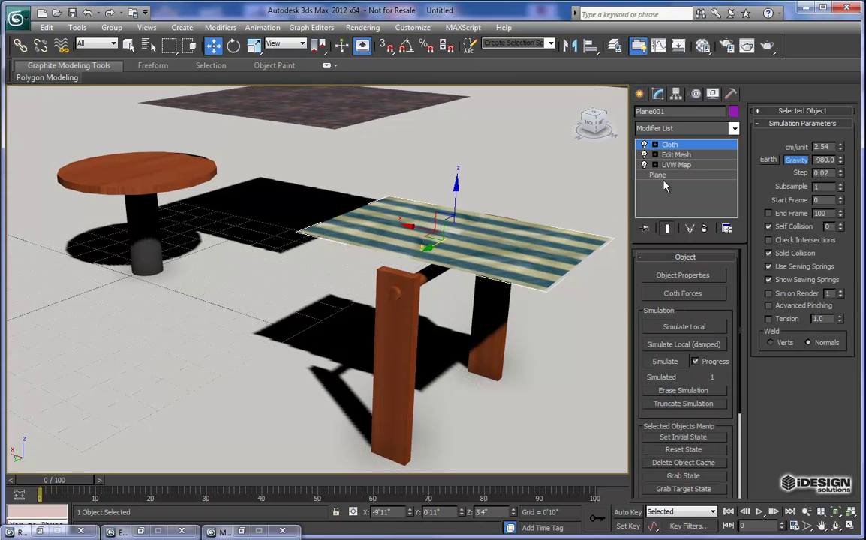
key("1")
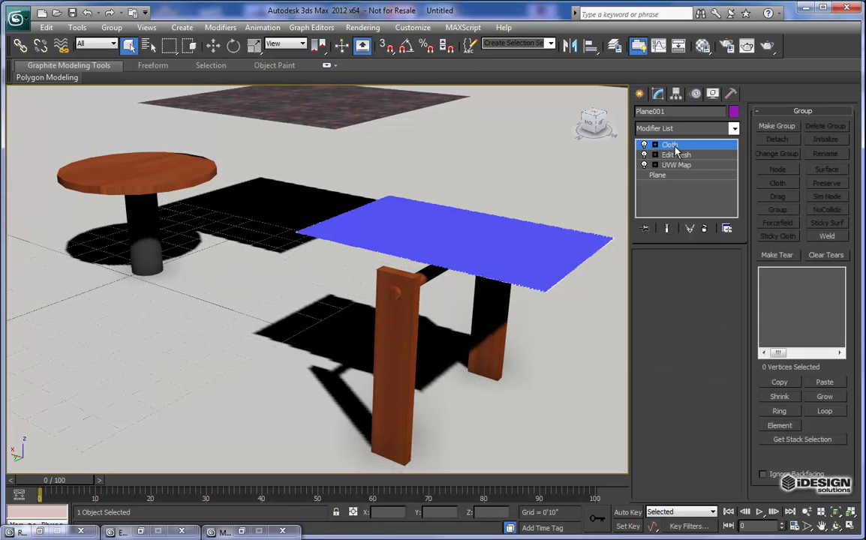
left_click(676, 155)
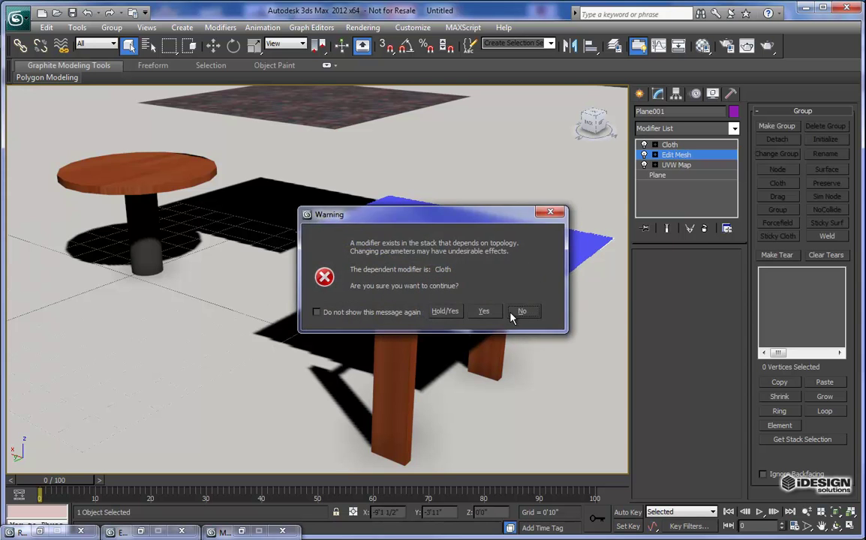
left_click(523, 312)
left_click(668, 145)
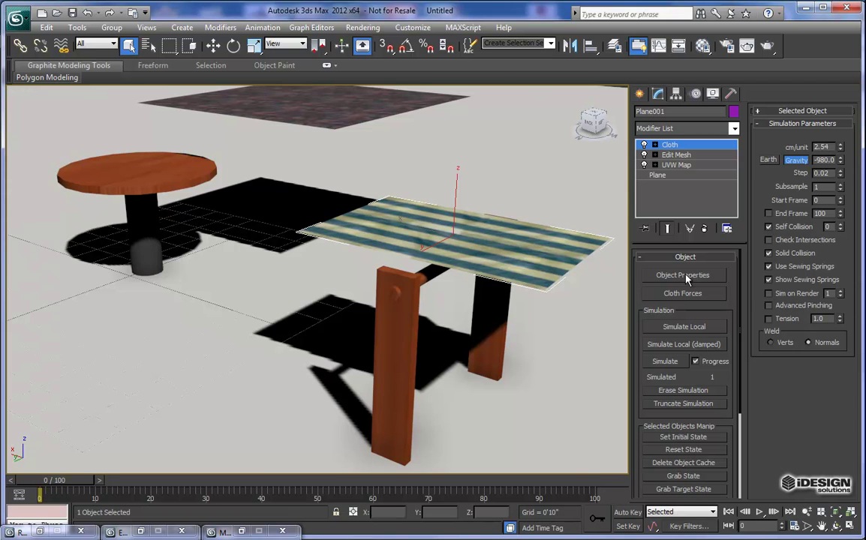
In Object Properties, set Plane001 to Cloth with the Wet cloth preset
left_click(683, 276)
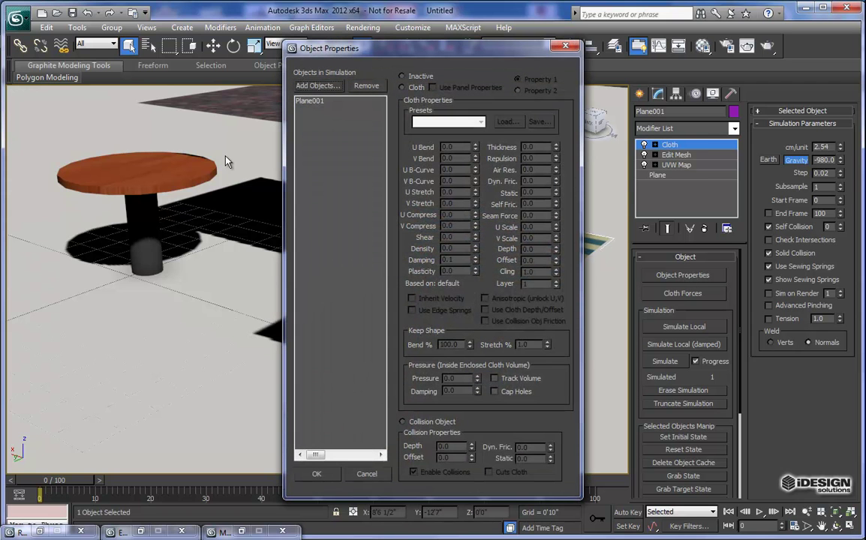
left_click(306, 101)
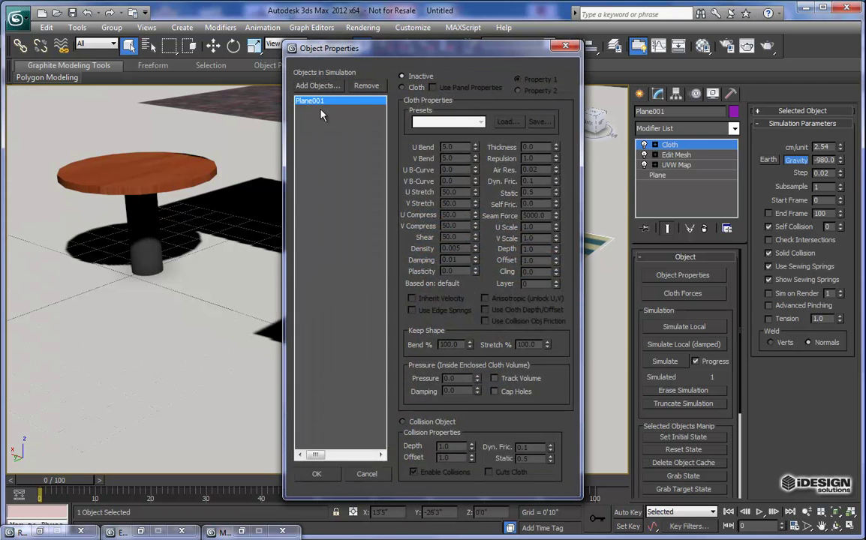
left_click(402, 87)
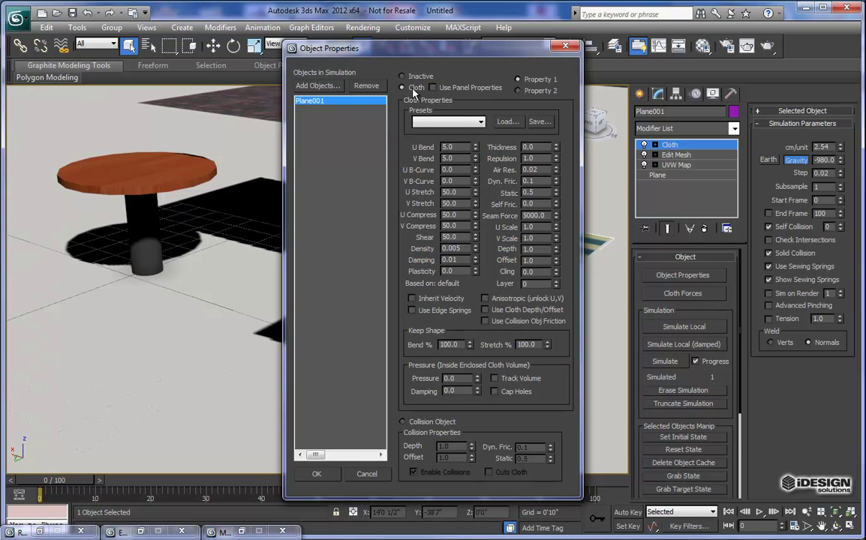
left_click(479, 123)
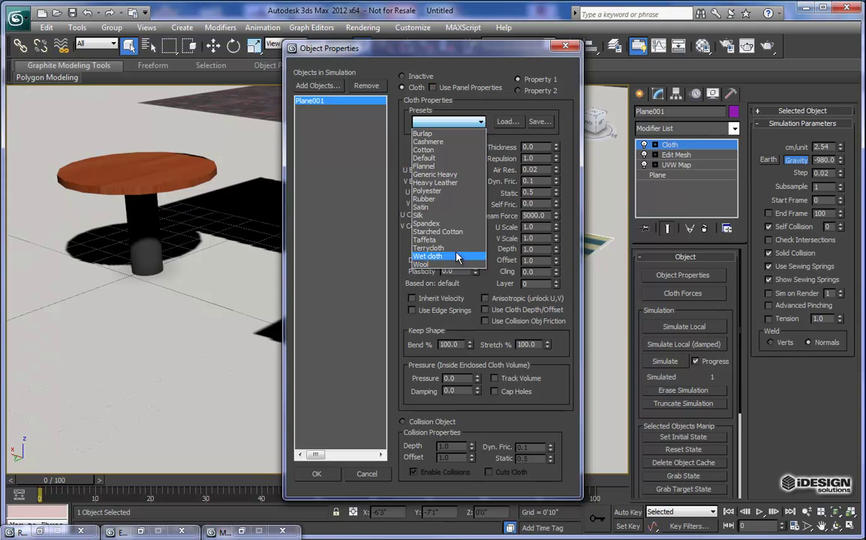
left_click(433, 256)
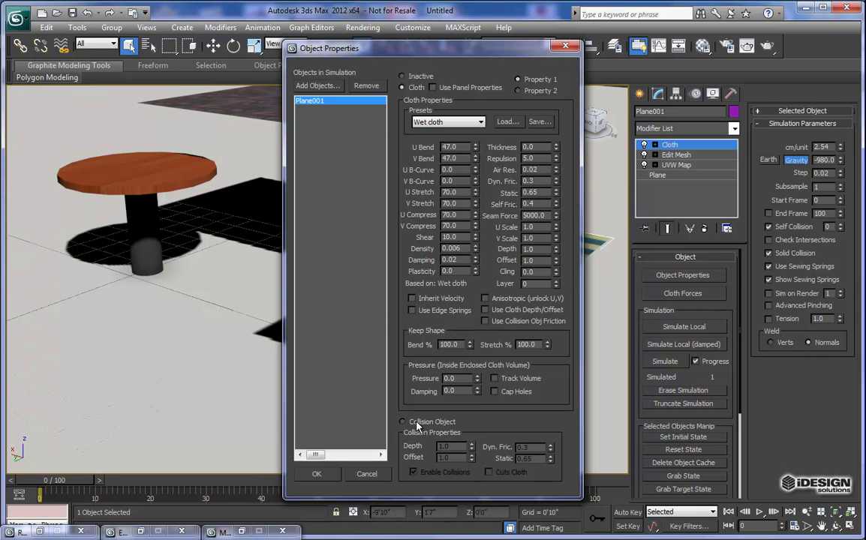
Add Cylinder004 to the simulation as a Collision Object and confirm the properties
left_click(318, 86)
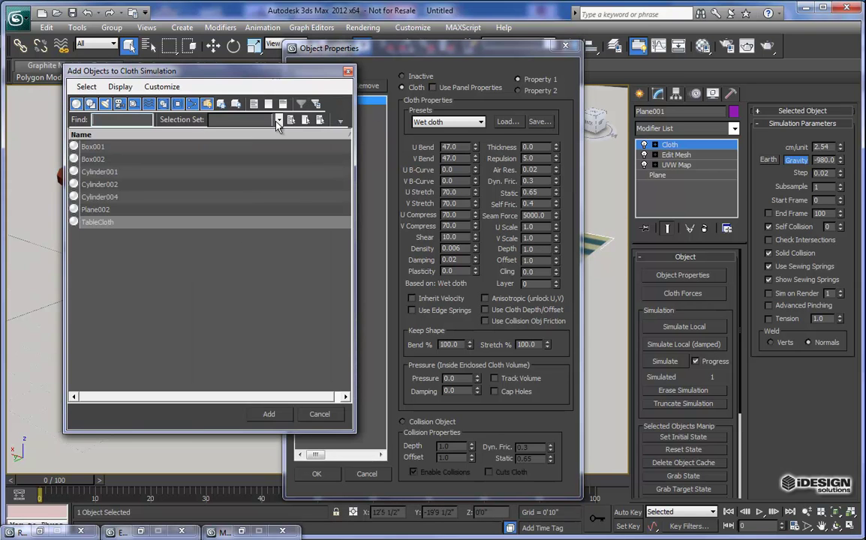
left_click(109, 197)
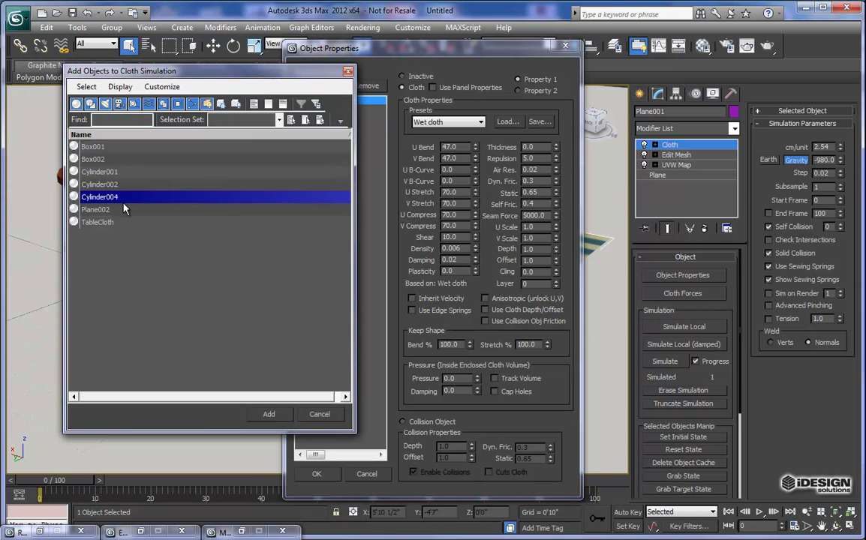
left_click(273, 414)
left_click(313, 100)
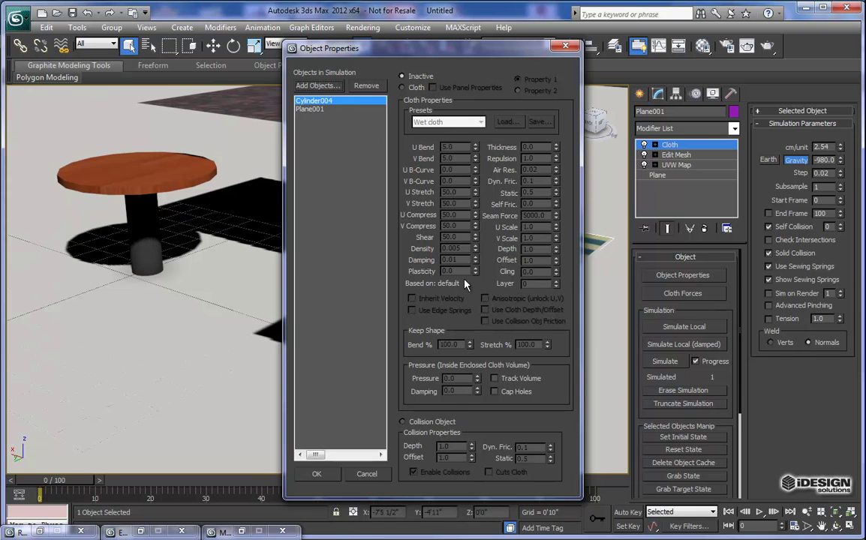
left_click(403, 421)
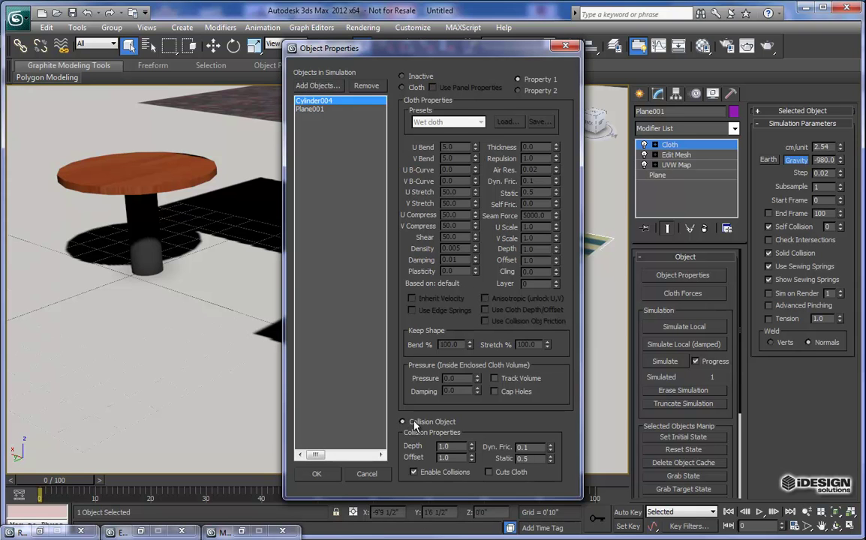
left_click(316, 473)
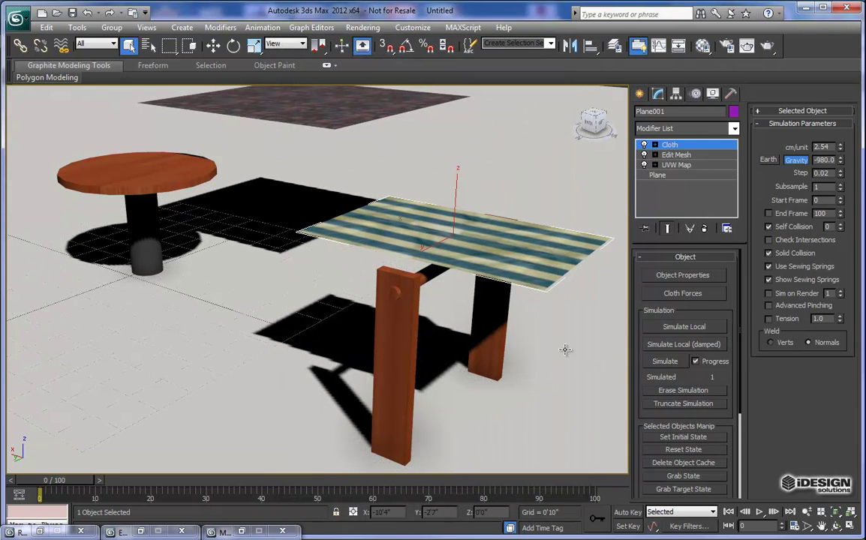
Select the TableCloth and, from the Top view, drag it down over the round table
middle_click_drag(314, 292, 323, 313)
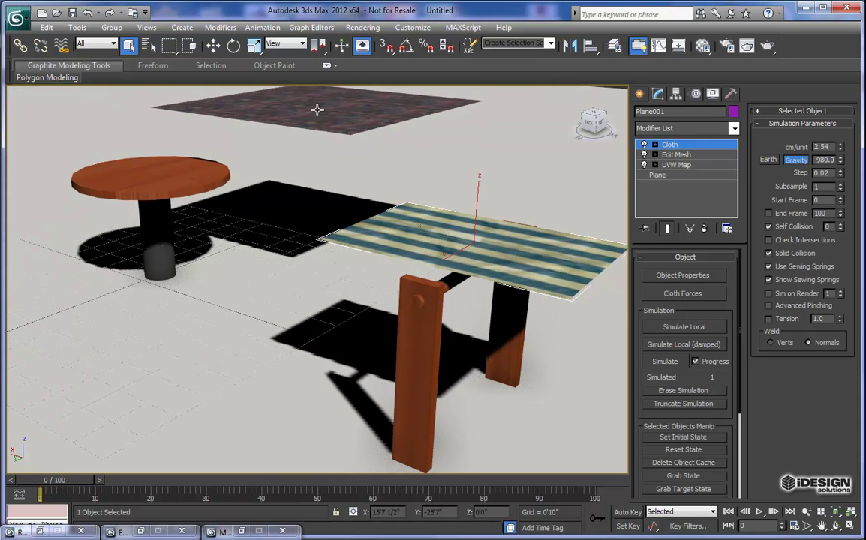
left_click(262, 95)
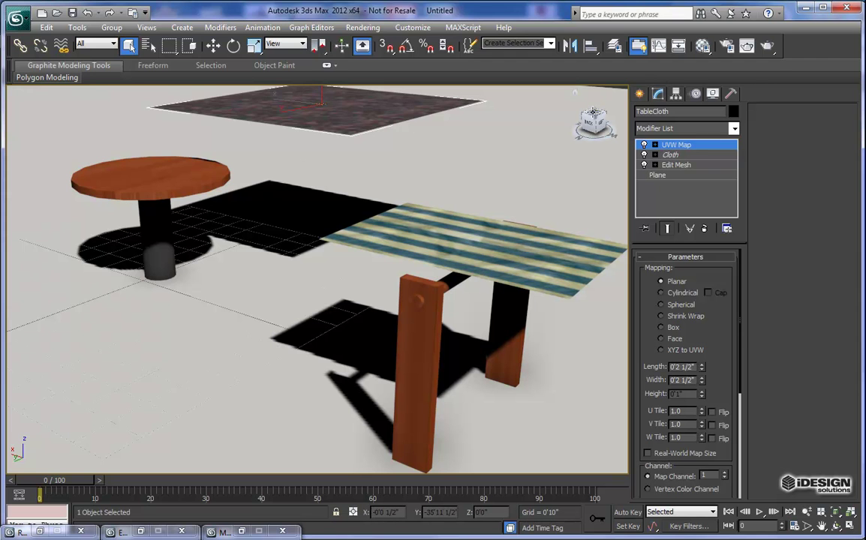
left_click(593, 112)
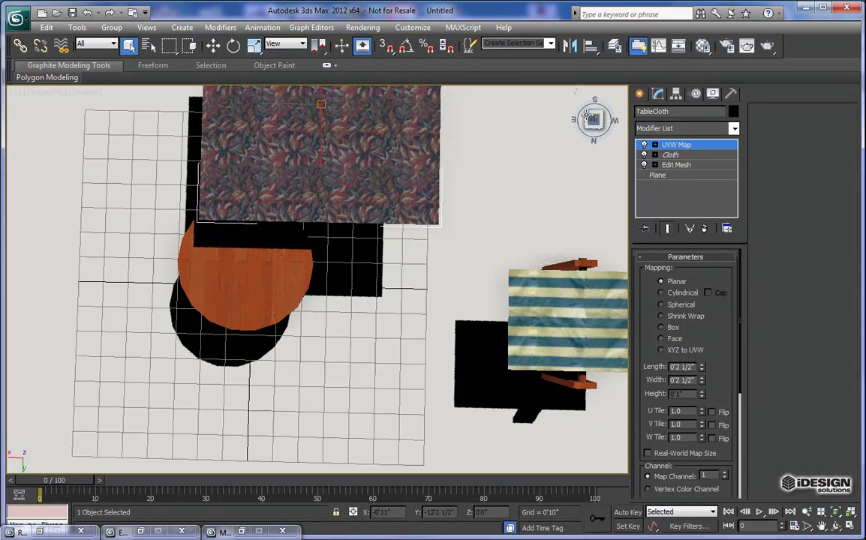
scroll(322, 238, "down", 2)
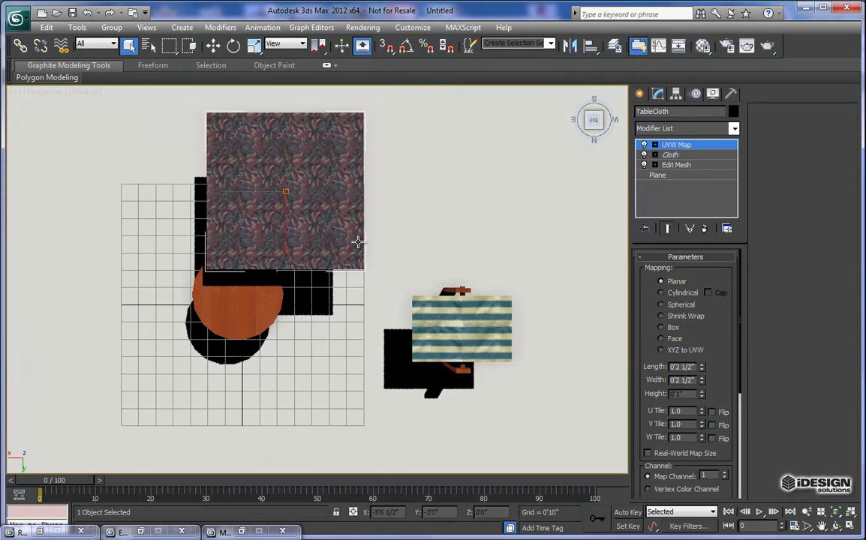
left_click(214, 45)
left_click_drag(282, 224, 214, 288)
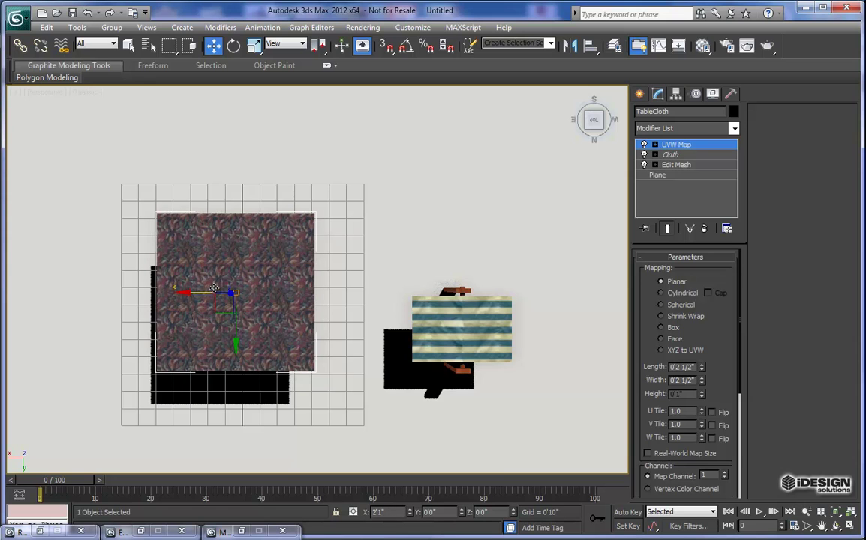
Switch the viewport to Wireframe and nudge the TableCloth onto the table's centre
left_click(84, 95)
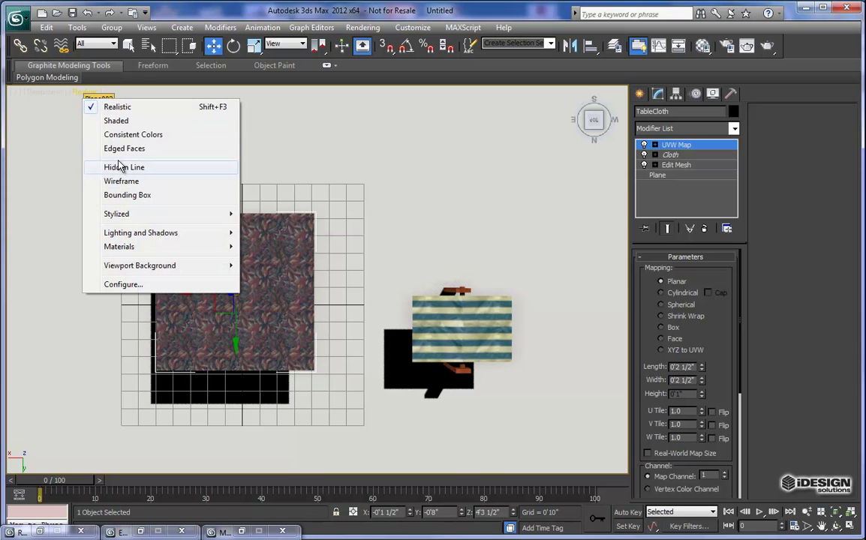
left_click(134, 183)
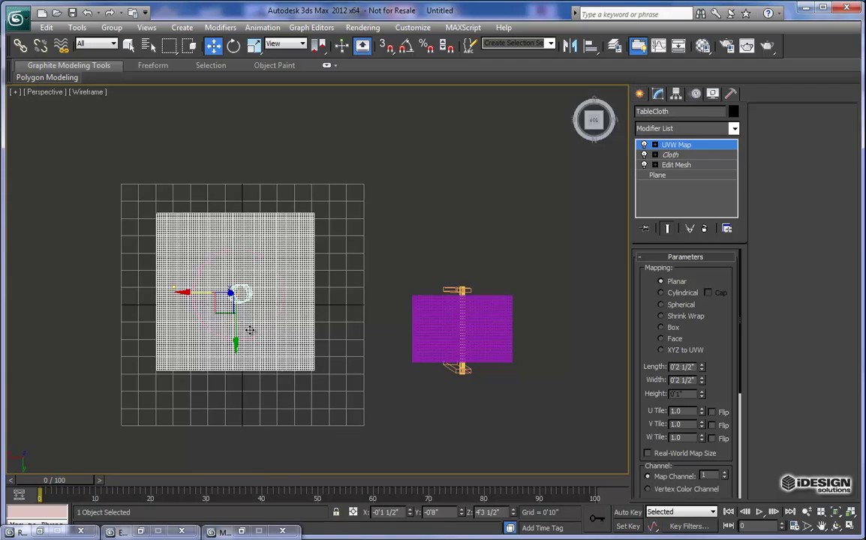
middle_click_drag(249, 330, 271, 311)
scroll(271, 310, "up", 5)
middle_click_drag(218, 296, 231, 321)
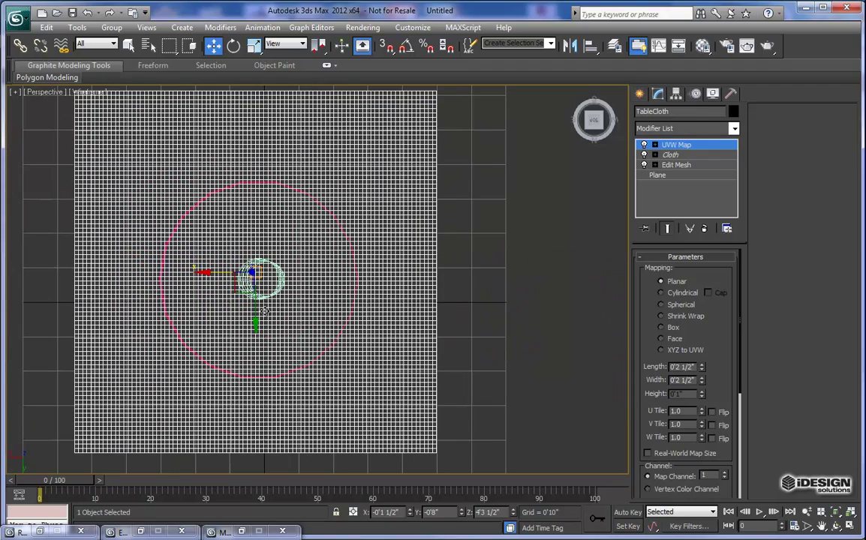
left_click_drag(240, 287, 241, 298)
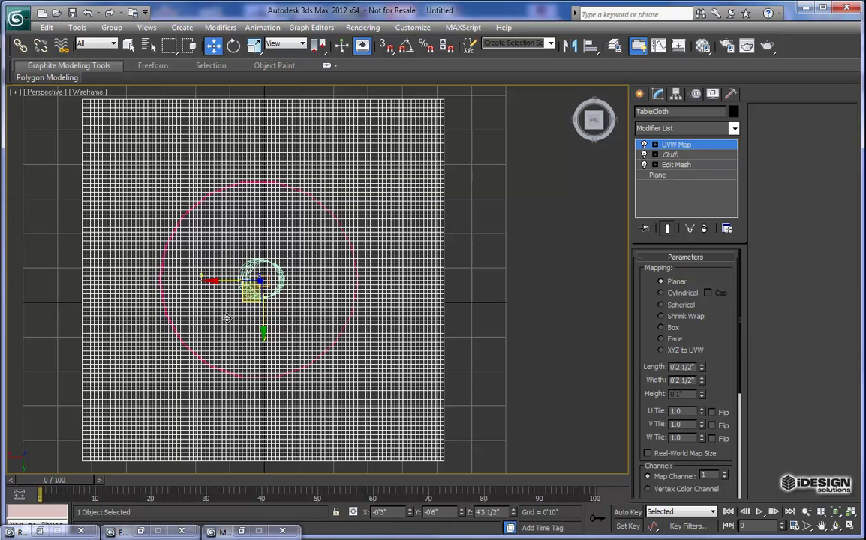
Frame the striped cloth and return the viewport to shaded textured display
scroll(226, 318, "down", 6)
middle_click_drag(427, 310, 351, 290)
scroll(455, 328, "up", 8)
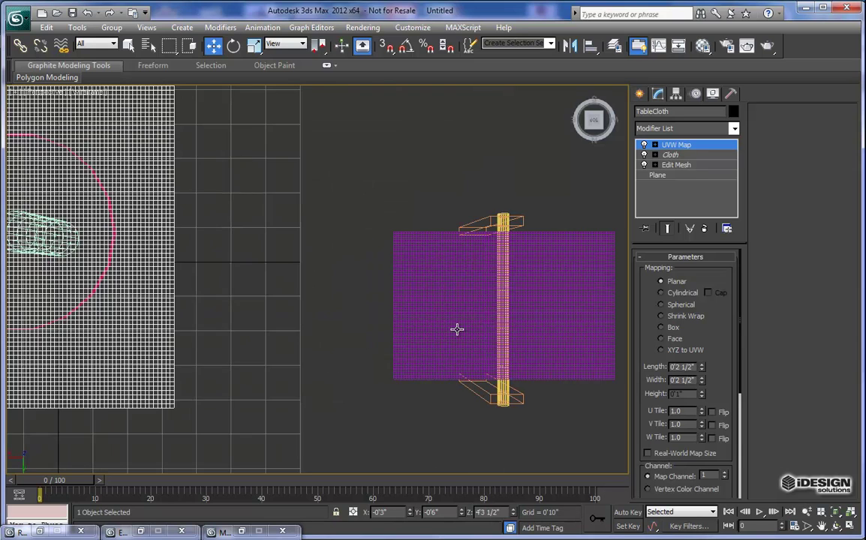
middle_click_drag(456, 329, 388, 299)
scroll(454, 299, "up", 3)
middle_click_drag(453, 299, 412, 301)
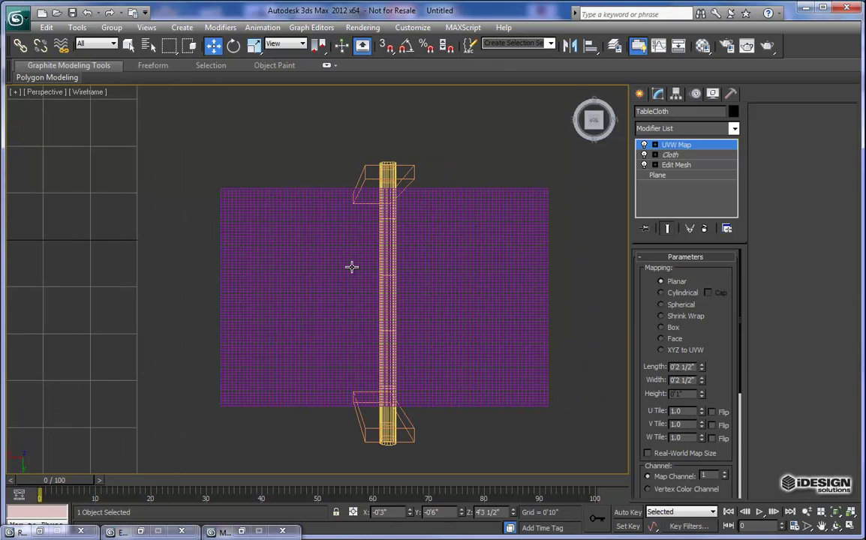
scroll(377, 251, "down", 4)
left_click(79, 93)
left_click(85, 92)
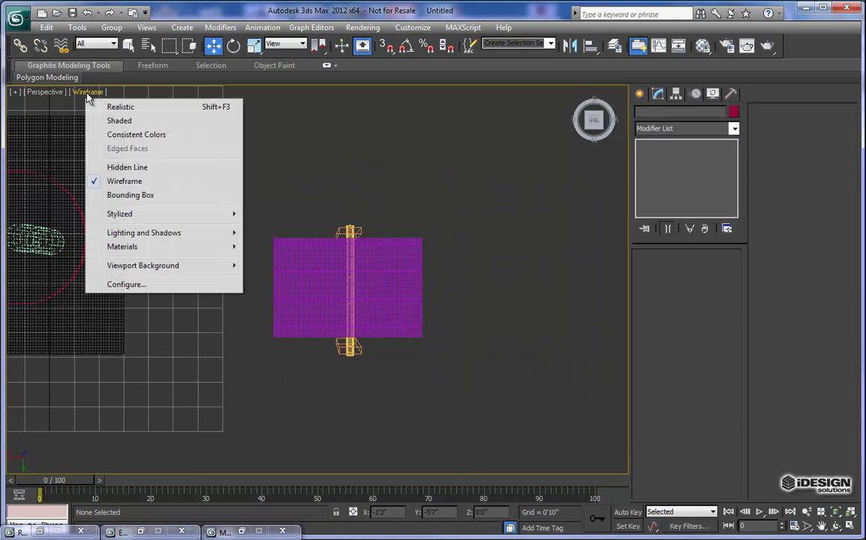
left_click(124, 121)
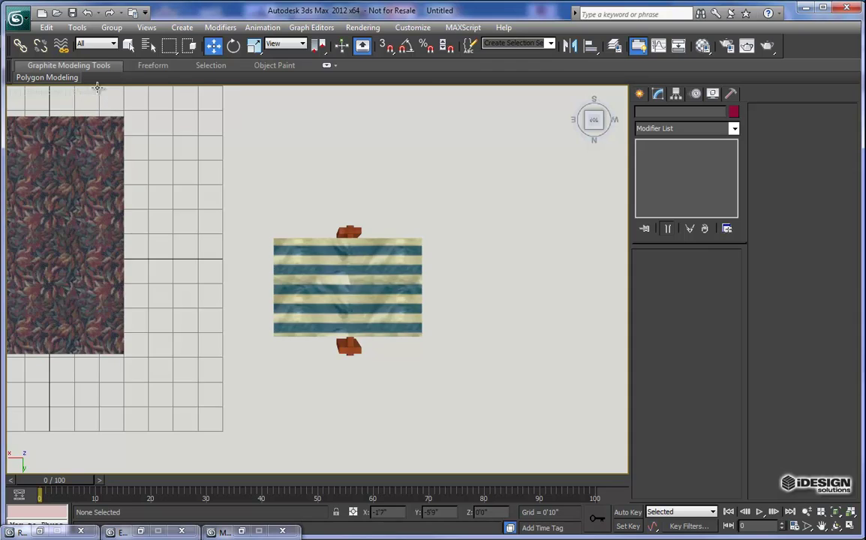
Orbit back to perspective, select the striped cloth plane and start its Simulate
middle_click_drag(192, 214, 300, 225)
left_click_drag(593, 120, 365, 241)
scroll(360, 256, "up", 3)
left_click(390, 320)
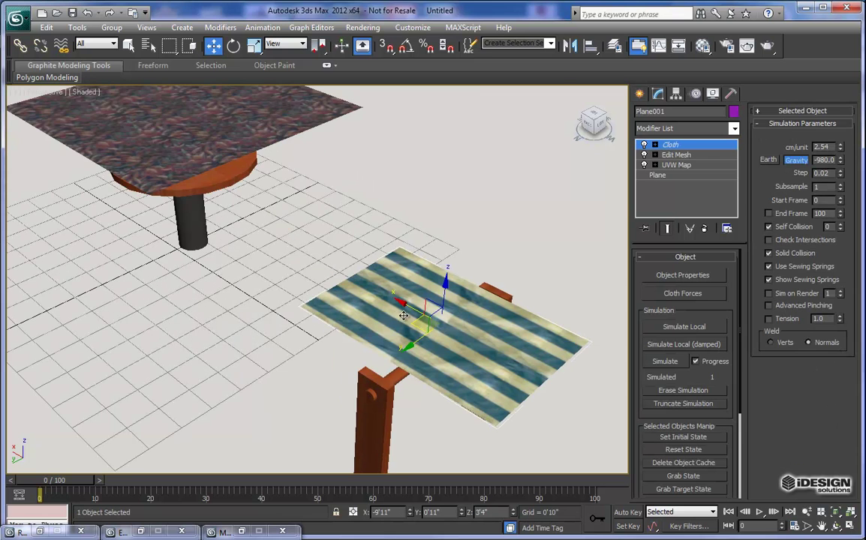
middle_click_drag(389, 320, 371, 311)
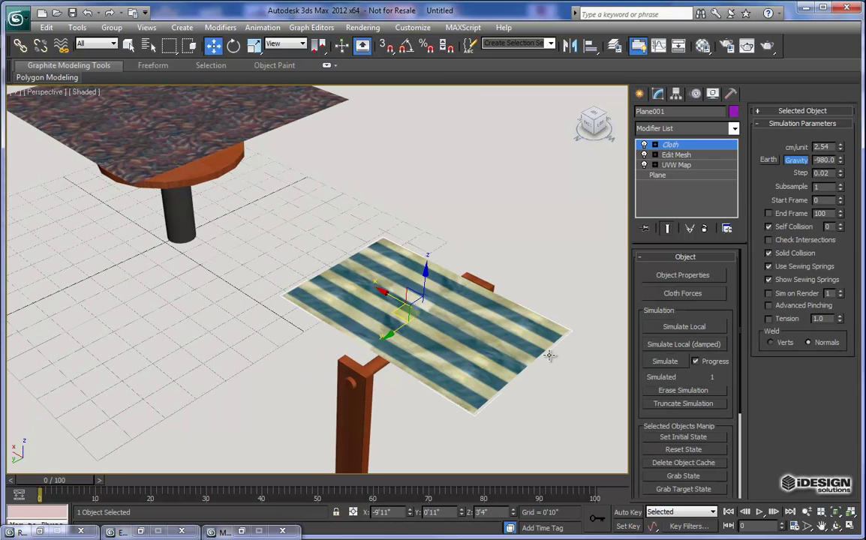
left_click(670, 363)
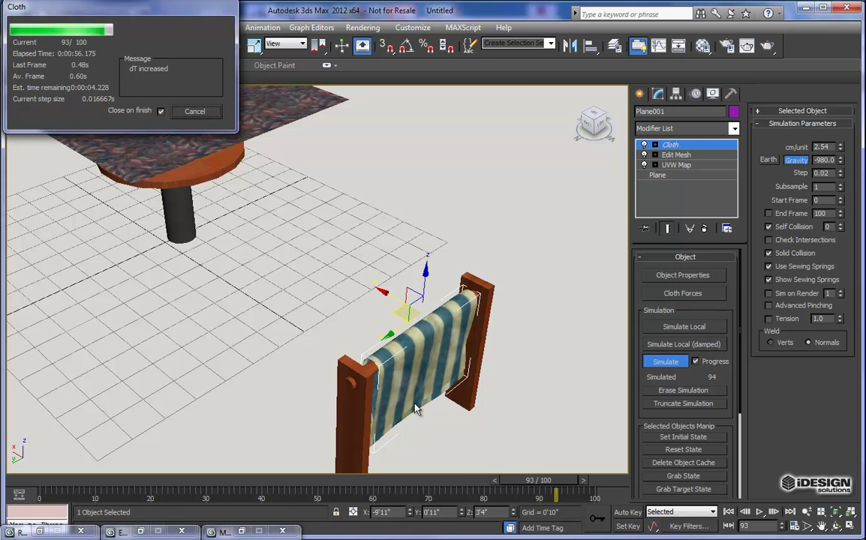
Stop the striped cloth simulation once it has draped over the wooden stand
left_click(194, 111)
middle_click_drag(368, 305, 409, 295)
Select TableCloth, view it from a low angle, and show its Cloth modifier settings
left_click(379, 163)
middle_click_drag(320, 249, 376, 306)
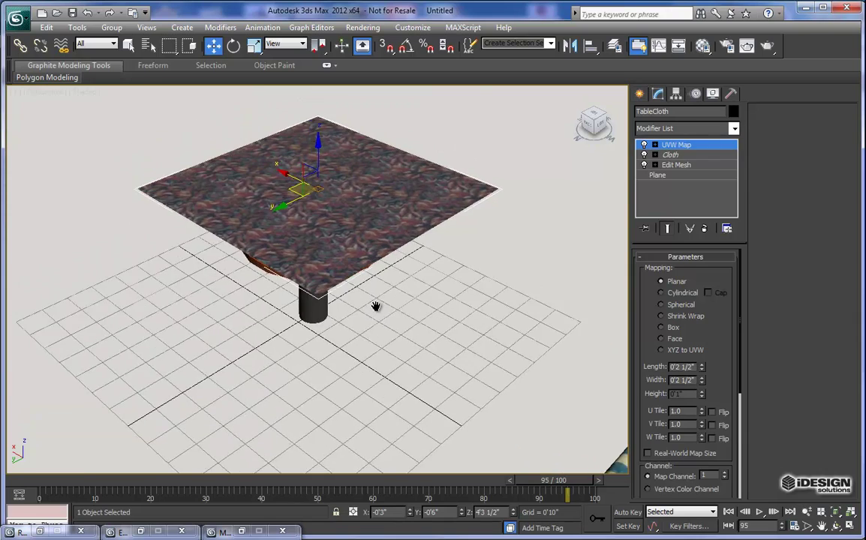
scroll(376, 306, "up", 3)
middle_click_drag(263, 249, 279, 317)
left_click_drag(593, 128, 432, 302)
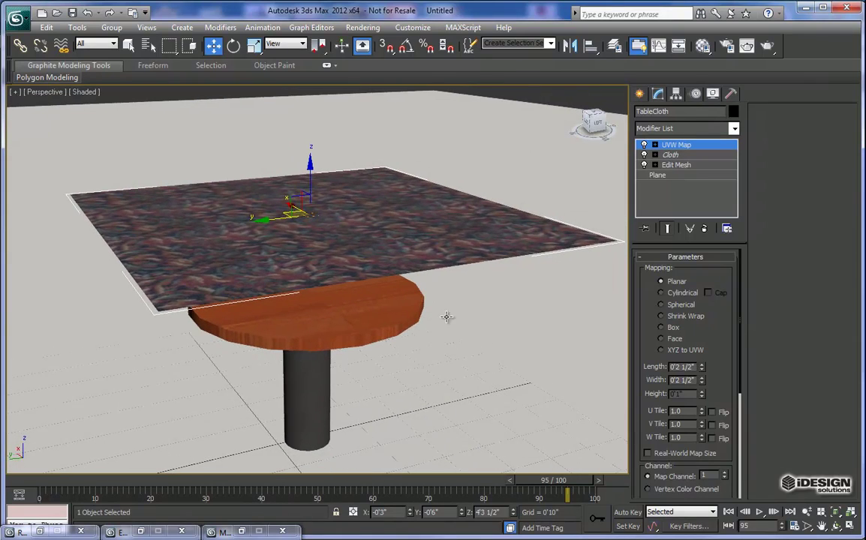
left_click(671, 155)
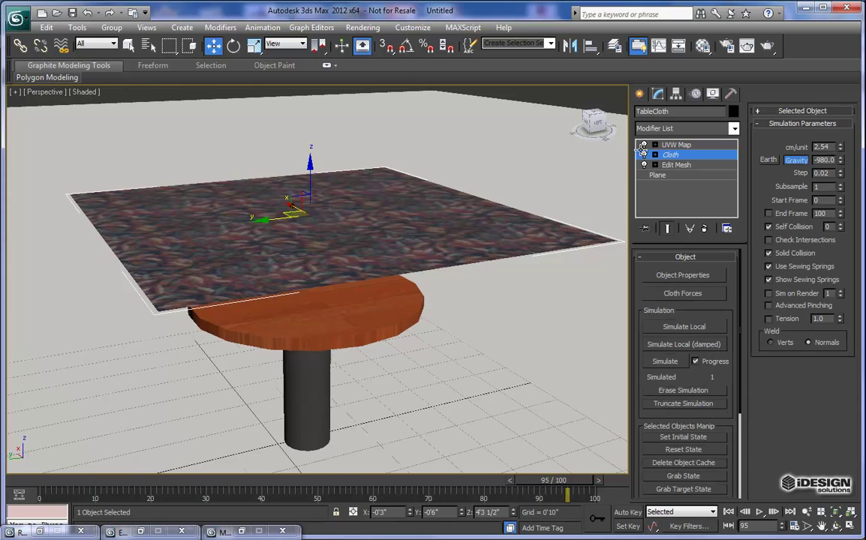
Run the Cloth simulation on TableCloth from the Object rollout's Simulate button
left_click(666, 361)
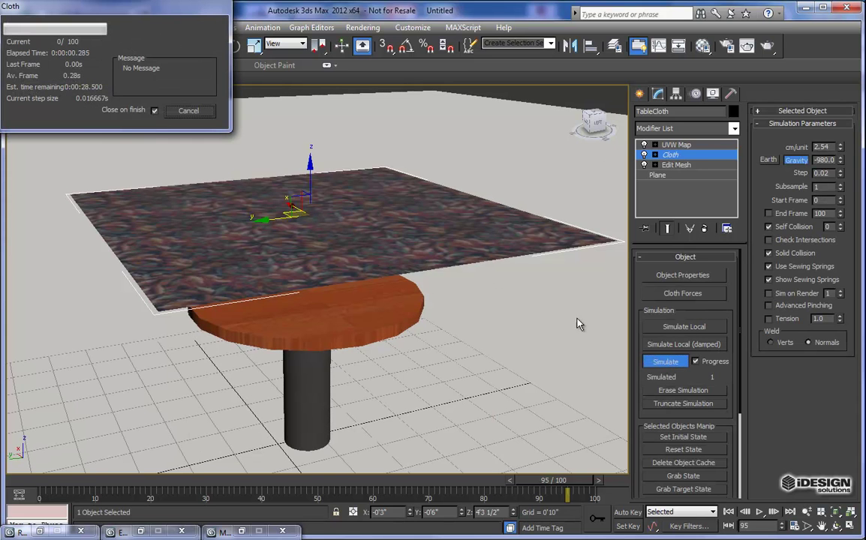